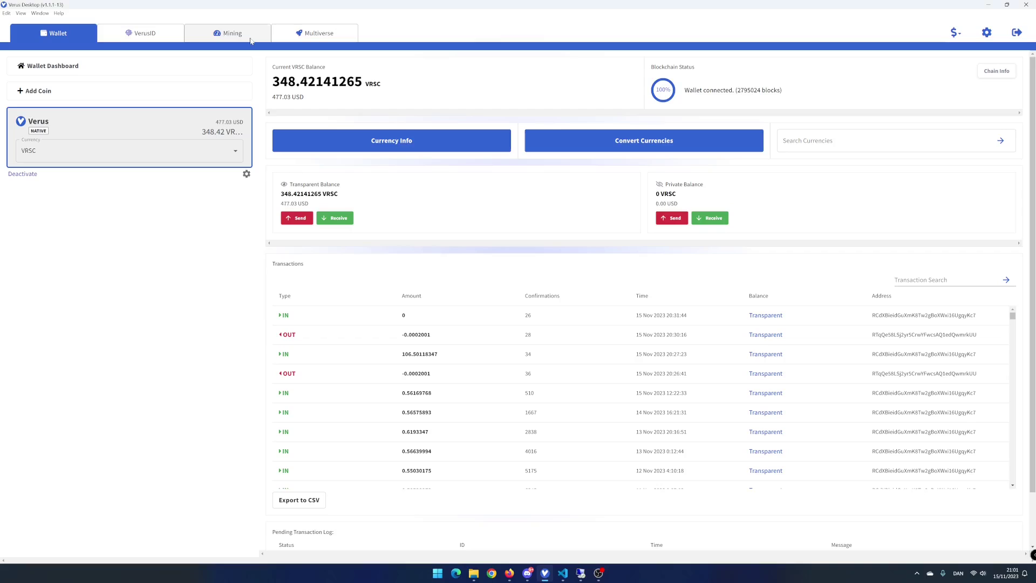
# Switch from the wallet overview to the VerusID tab to see the identity dashboard
pyautogui.click(162, 32)
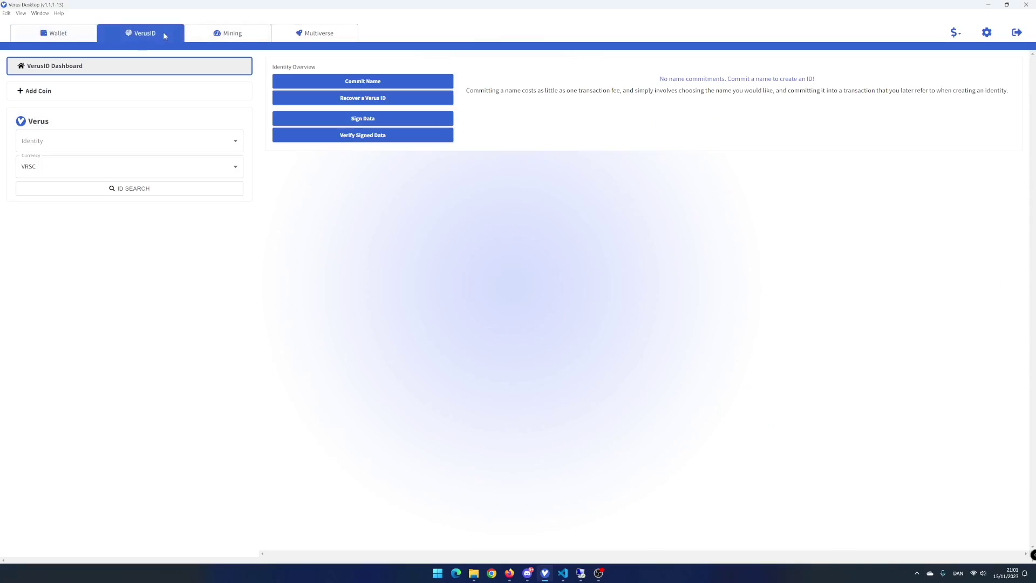
# Begin a name commitment and enter 'poweredbycode' as the name to reserve
pyautogui.click(391, 82)
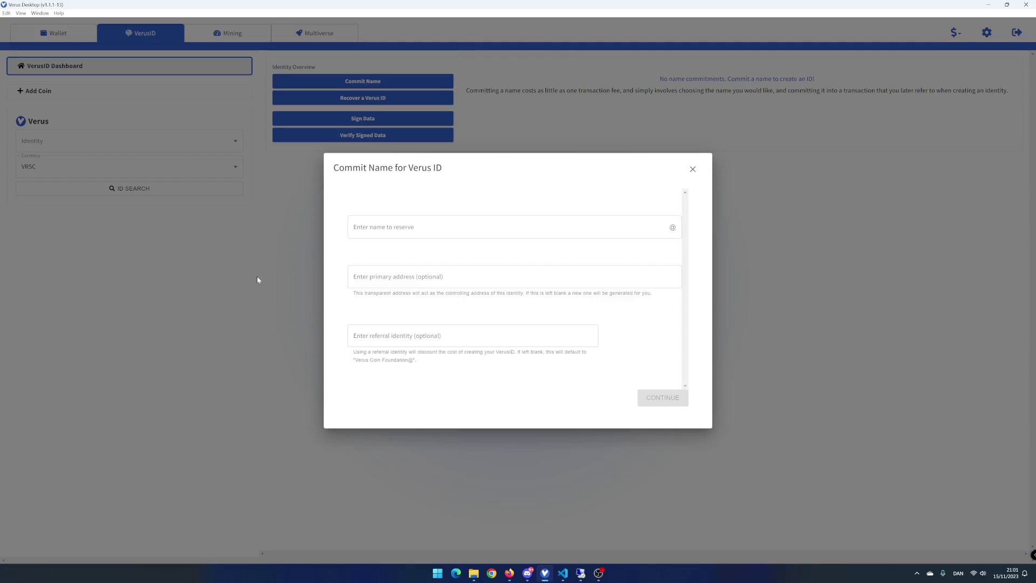
pyautogui.press('Tab')
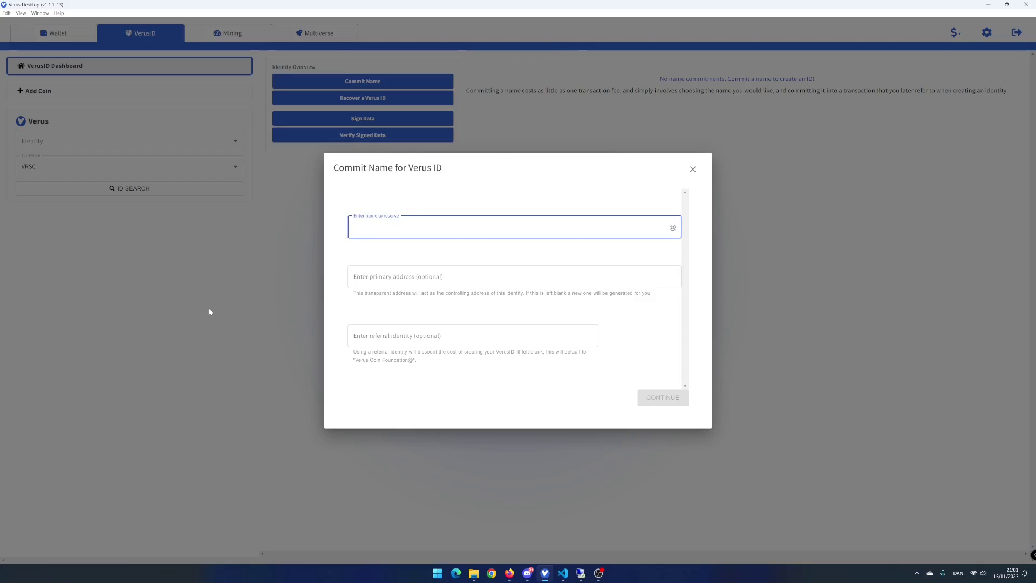
pyautogui.write('powere')
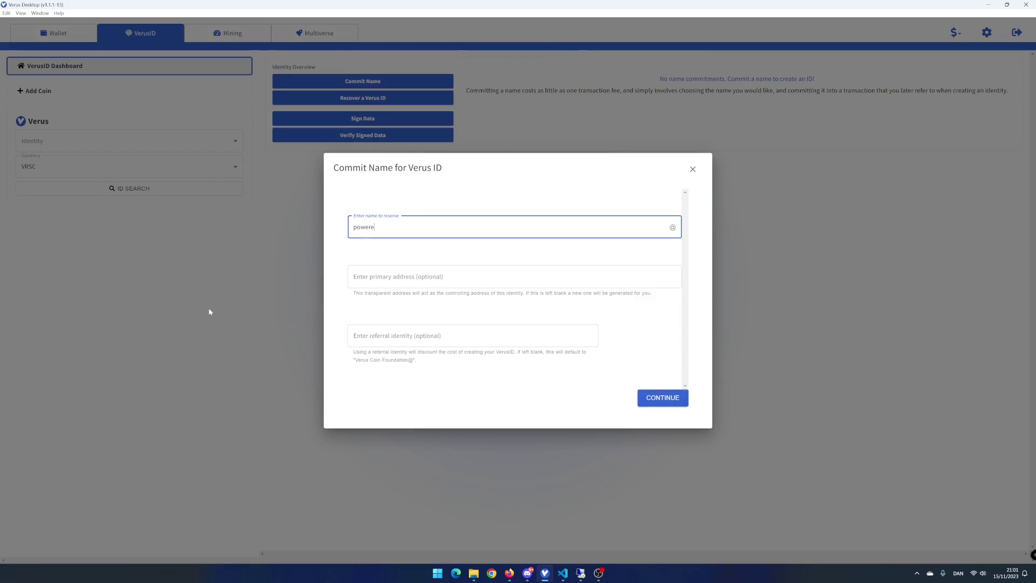
pyautogui.write('dbycode')
# Review and submit the name commitment for poweredbycode
pyautogui.click(659, 399)
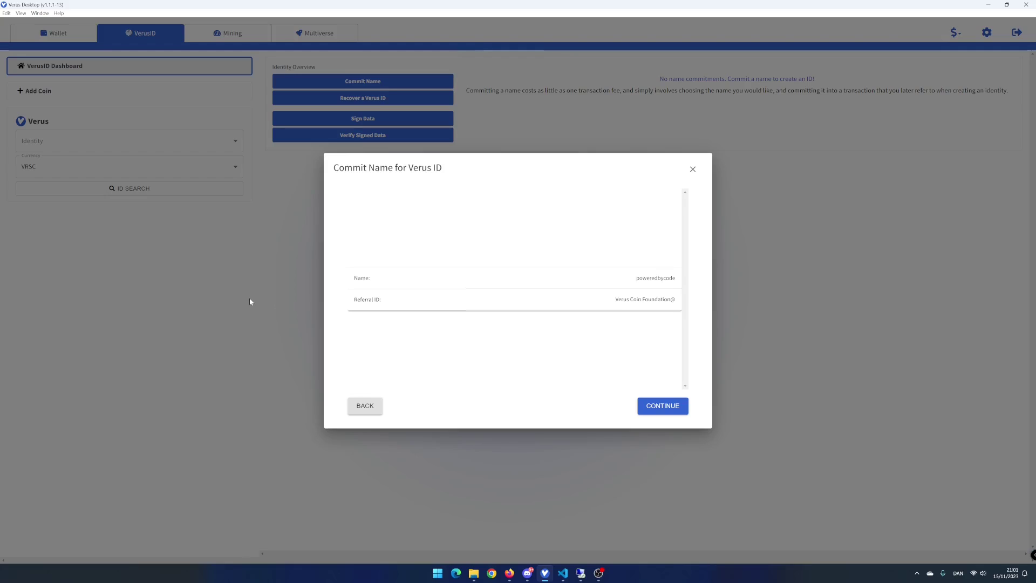
pyautogui.click(660, 406)
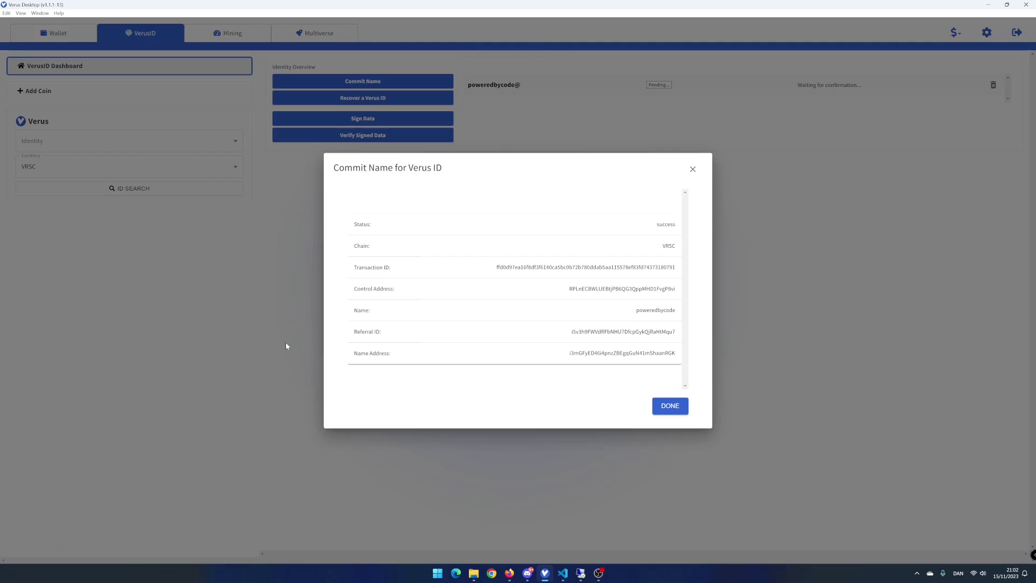
# Dismiss the commitment result and open Create Verus ID for the ready poweredbycode@
pyautogui.click(670, 406)
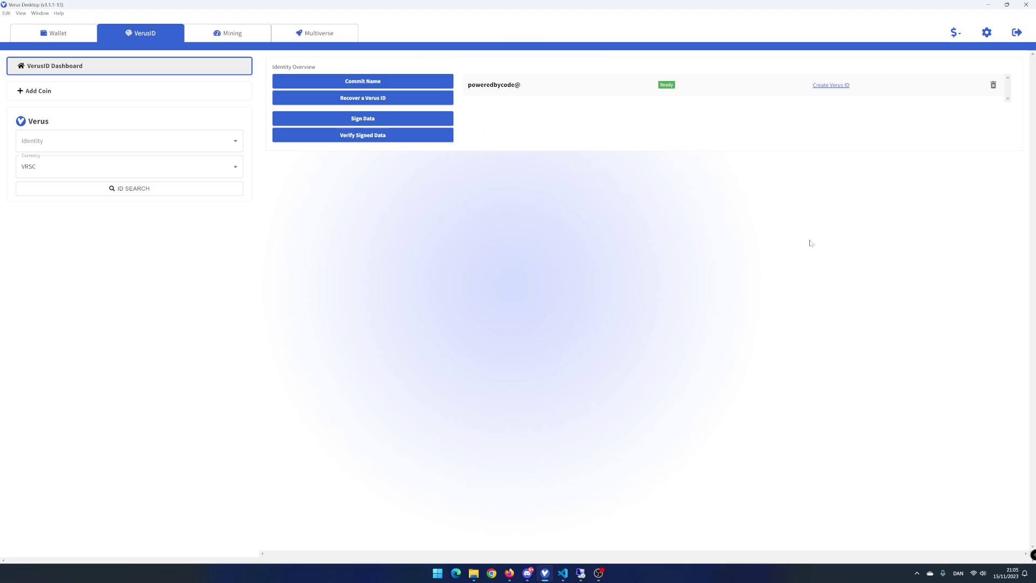
pyautogui.click(831, 86)
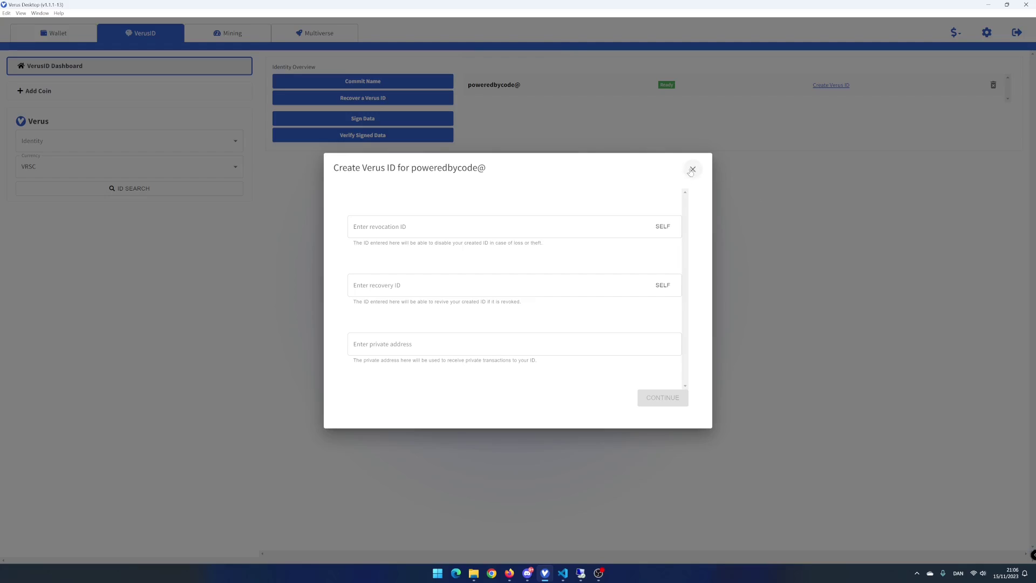
# Set poweredbycode@ as its own revocation and recovery ID, then close the form unsubmitted
pyautogui.click(663, 227)
pyautogui.click(663, 285)
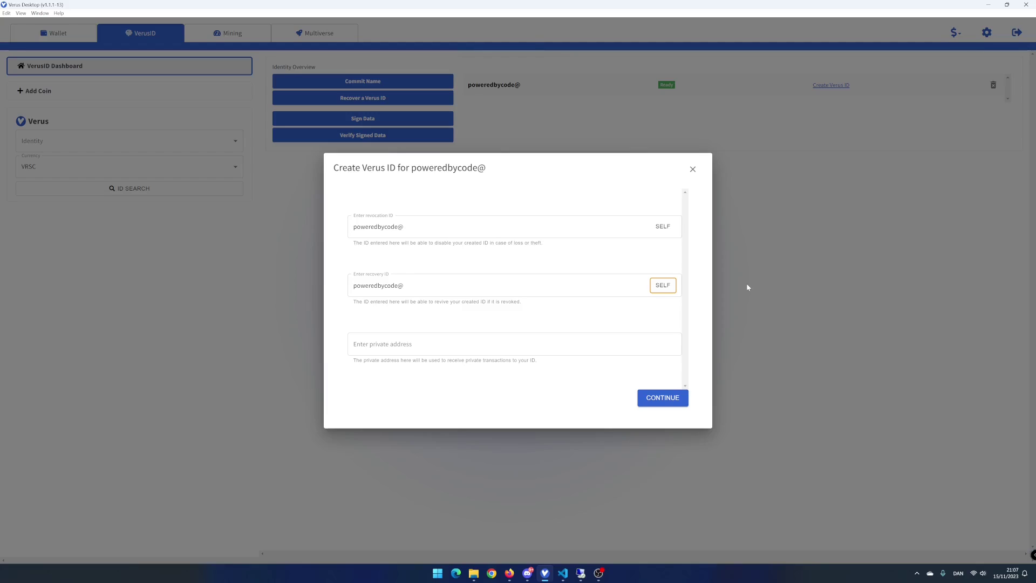
pyautogui.click(693, 169)
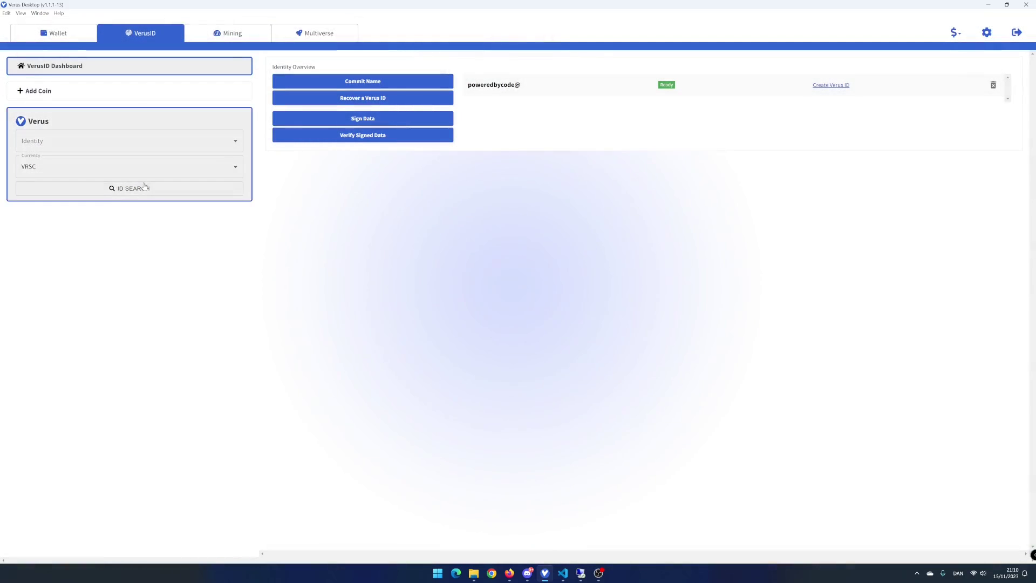
# Copy the private sapling address from the Wallet's Private Balance Receive list, then return to VerusID
pyautogui.click(144, 186)
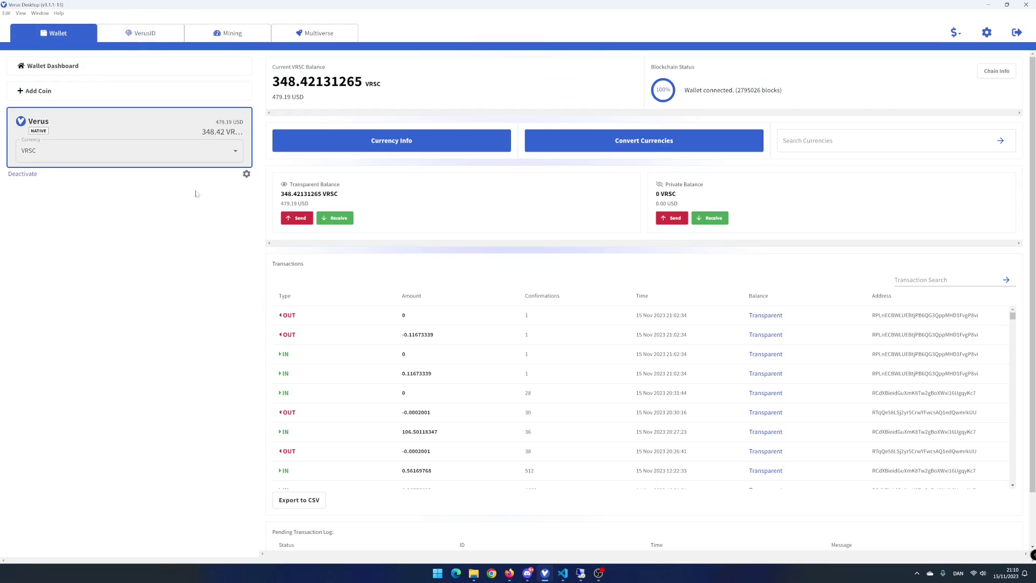
pyautogui.click(718, 220)
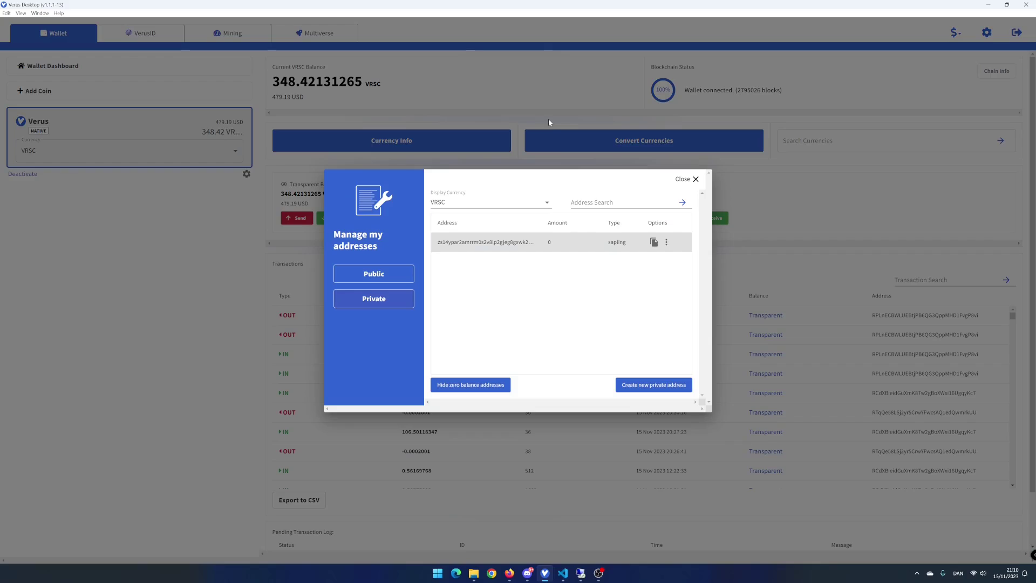
pyautogui.click(653, 243)
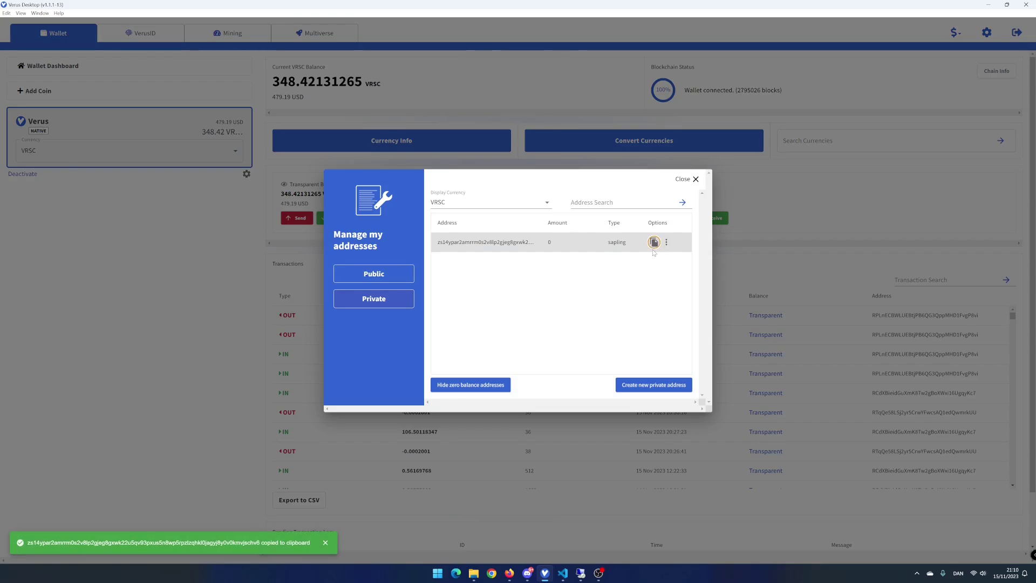
pyautogui.click(695, 180)
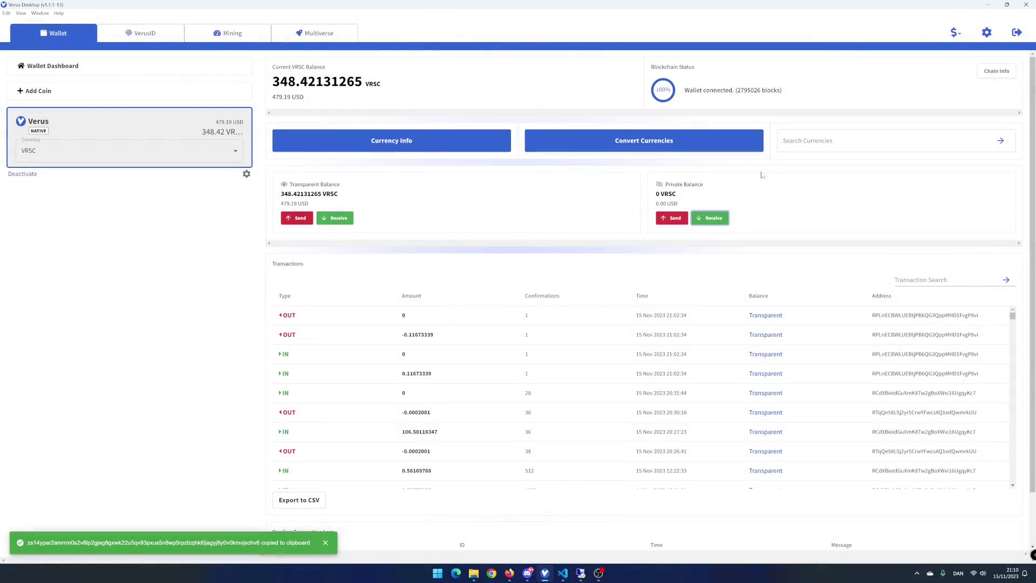
pyautogui.click(144, 33)
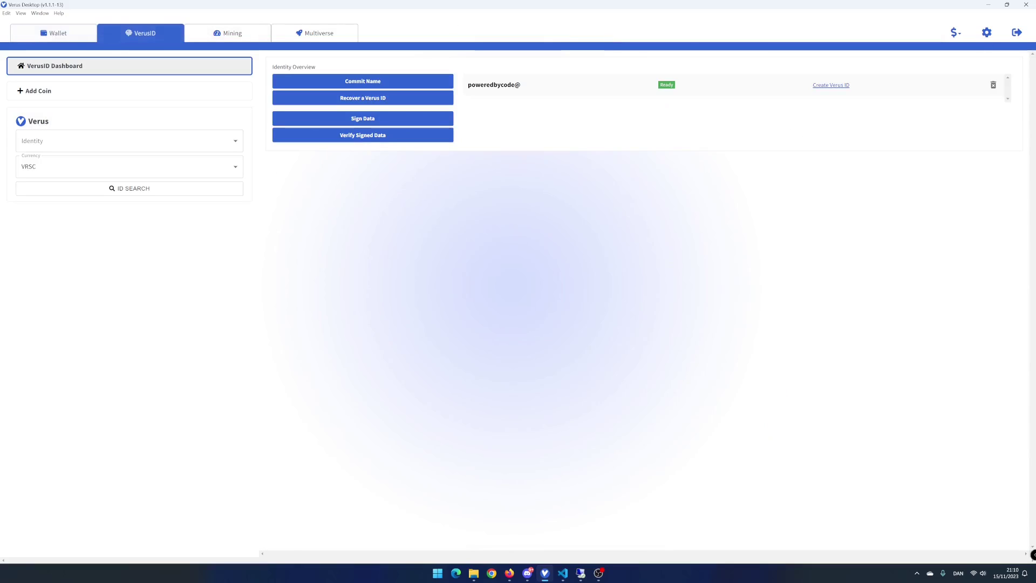
# Fill Create Verus ID with SELF revocation/recovery and the suggested private address, reaching the 80 VRSC review
pyautogui.click(820, 85)
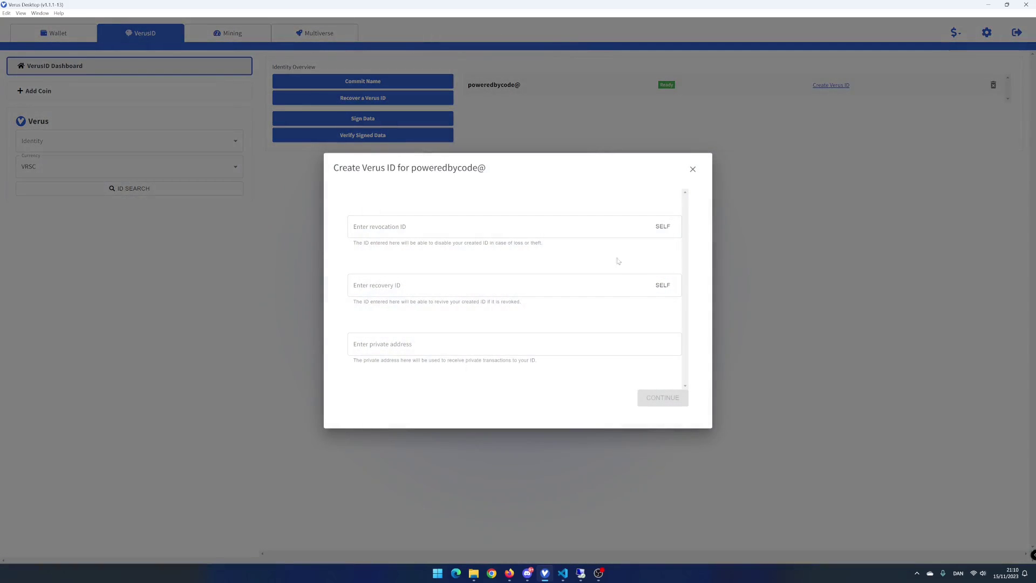
pyautogui.click(662, 227)
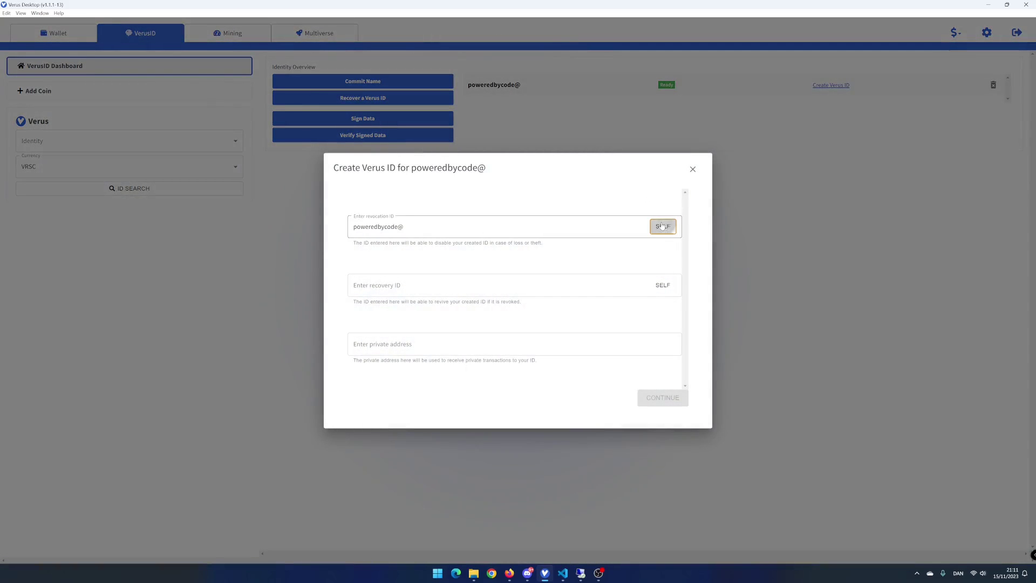
pyautogui.click(663, 285)
pyautogui.click(512, 344)
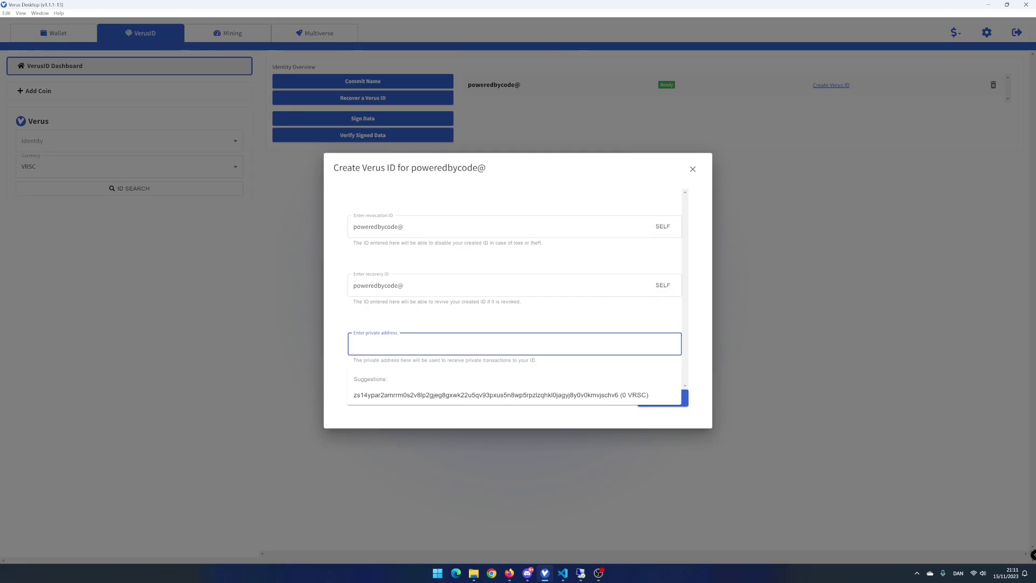
pyautogui.click(551, 395)
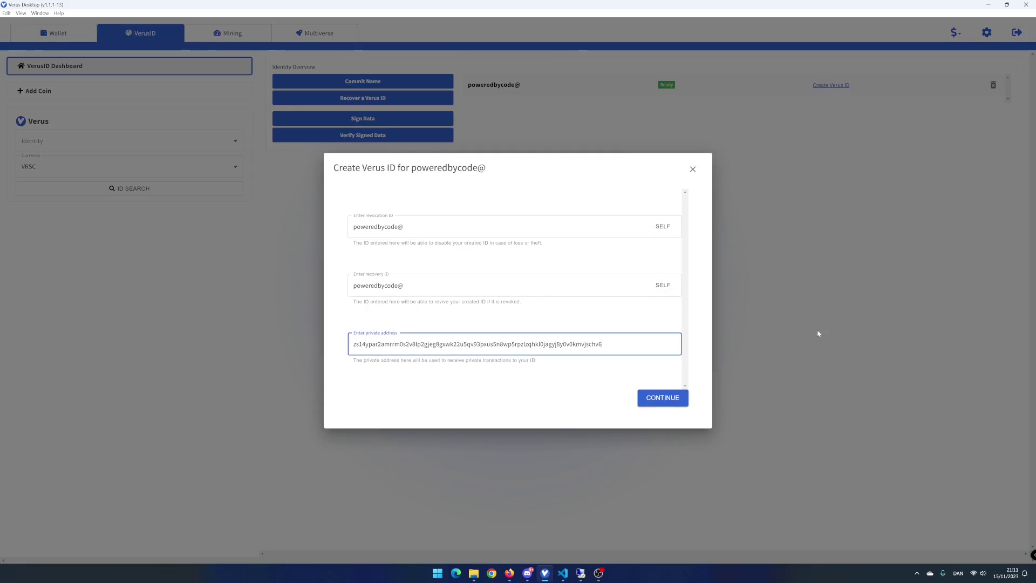
pyautogui.click(663, 398)
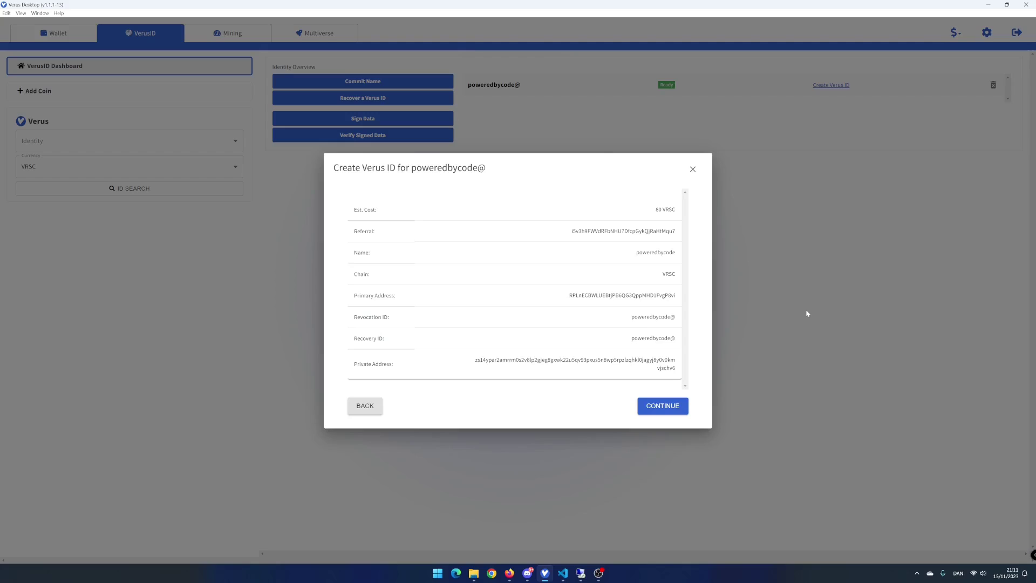
# Post the poweredbycode@ identity transaction, then dismiss the result and the posted notification
pyautogui.click(663, 406)
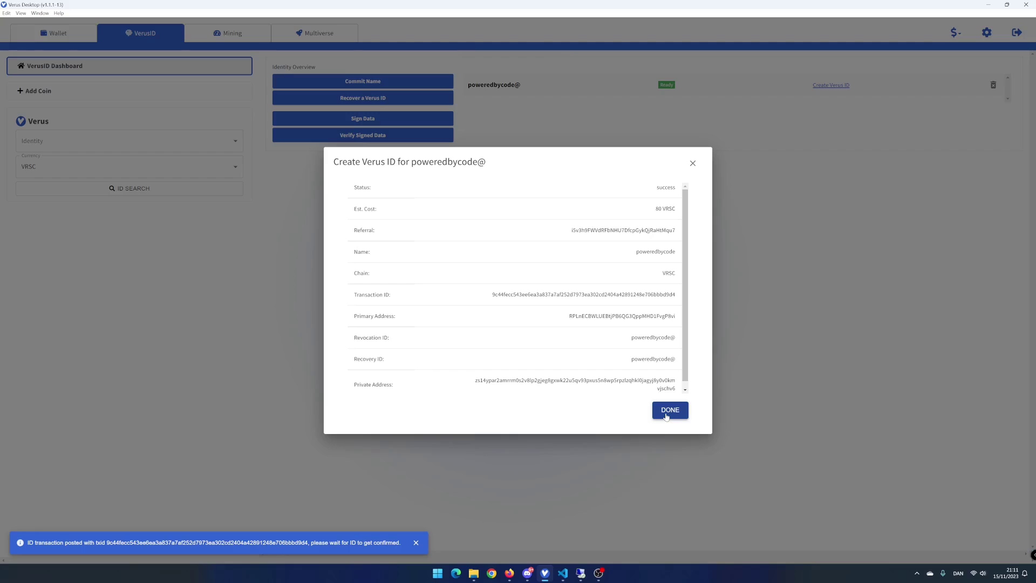
pyautogui.click(668, 412)
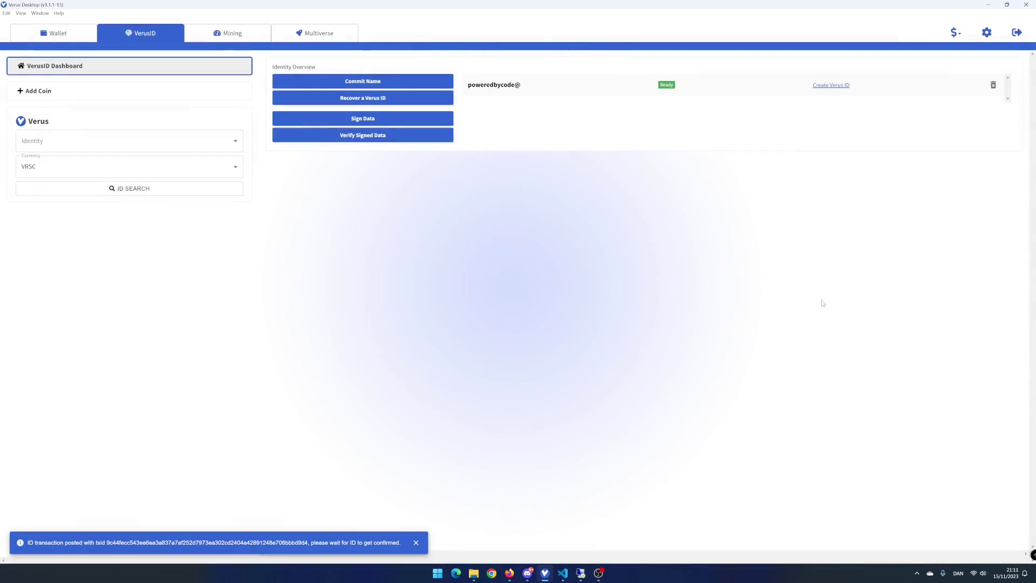
pyautogui.click(416, 543)
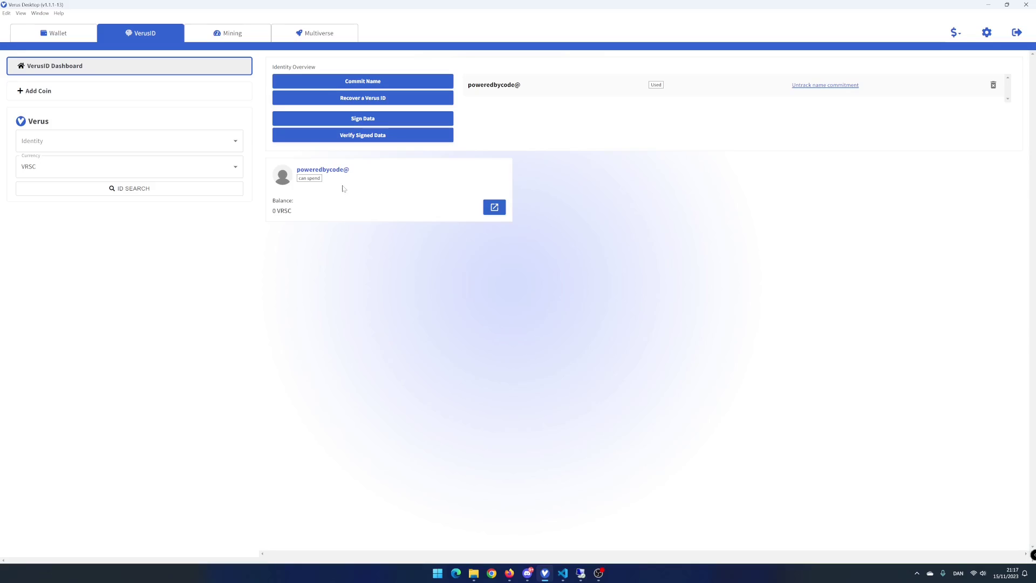
# Open the confirmed poweredbycode@ identity's wallet page showing 0 VRSC
pyautogui.click(494, 207)
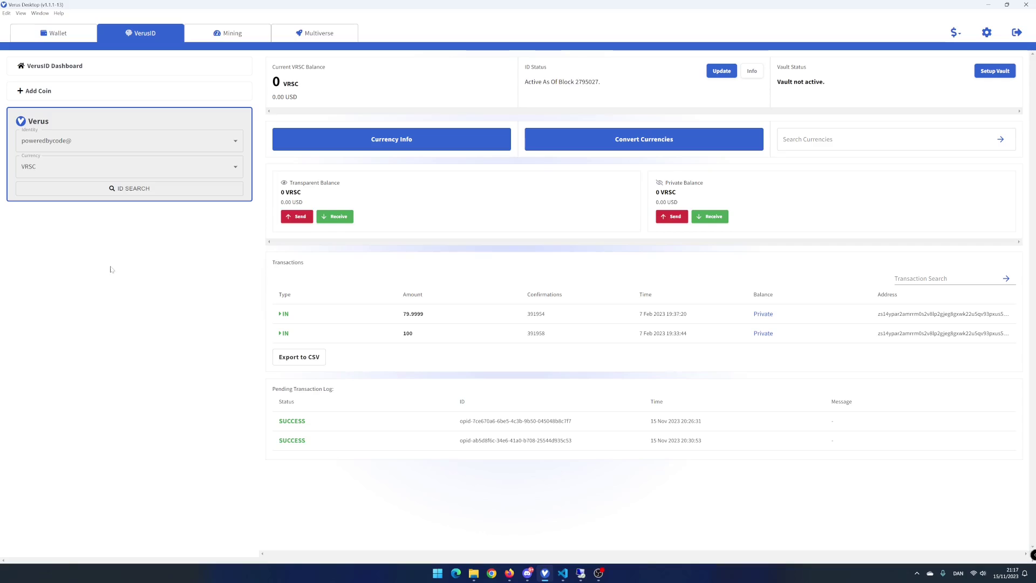
# Close the Identity dropdown unchanged, then go via the VerusID Dashboard to the main Wallet
pyautogui.click(236, 142)
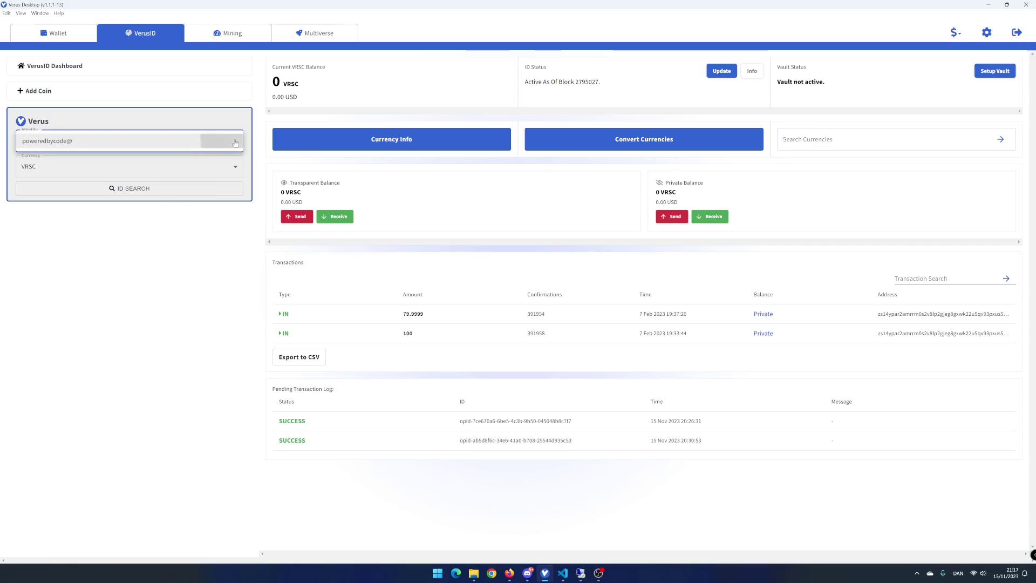
pyautogui.click(200, 279)
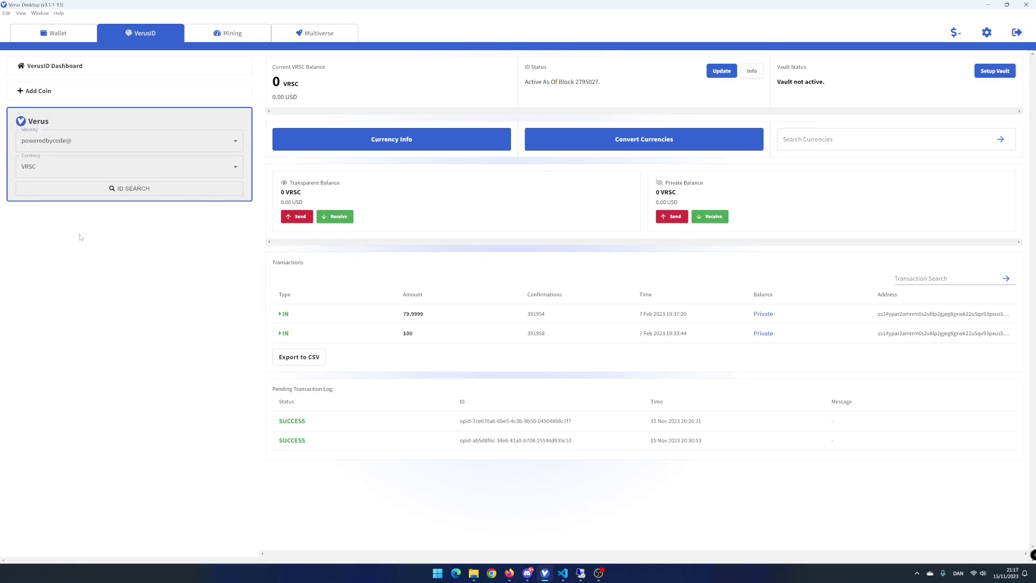
pyautogui.click(65, 65)
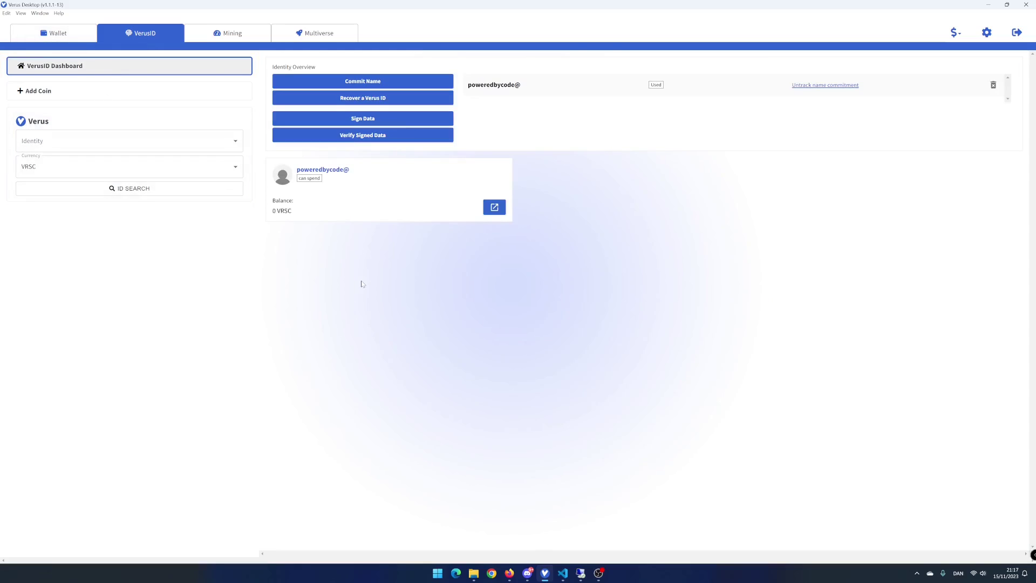
pyautogui.click(59, 33)
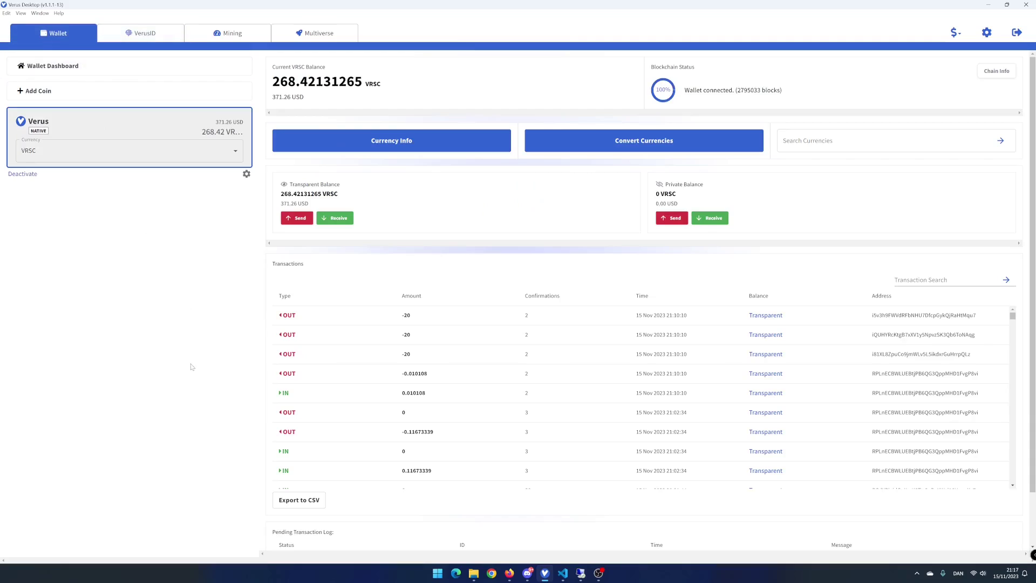